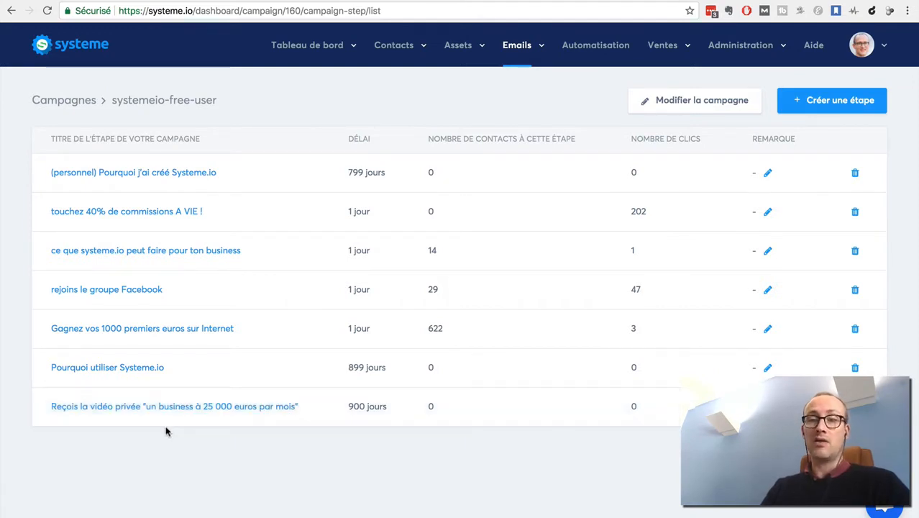
# Open the campaign step "Reçois la vidéo privée 'un business à 25 000 euros par mois'" for editing and view its email body.
pyautogui.click(117, 408)
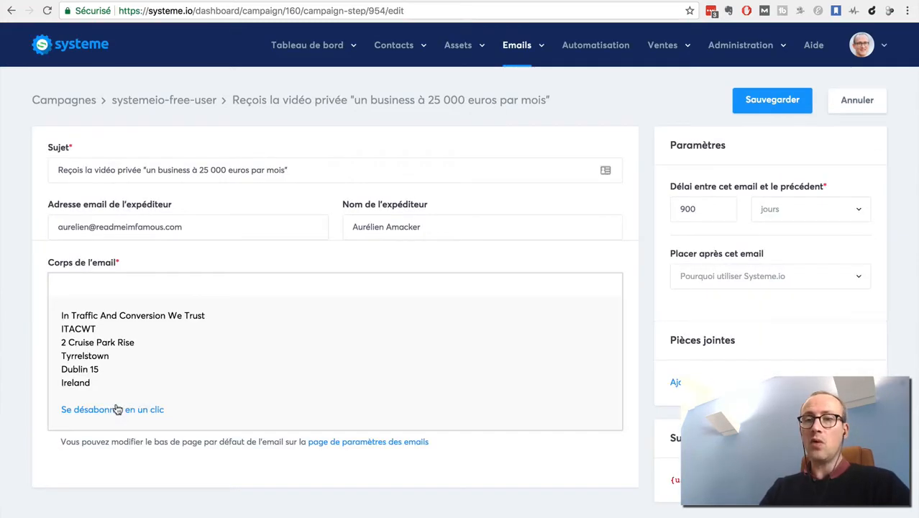
pyautogui.scroll(-2, 31, 370)
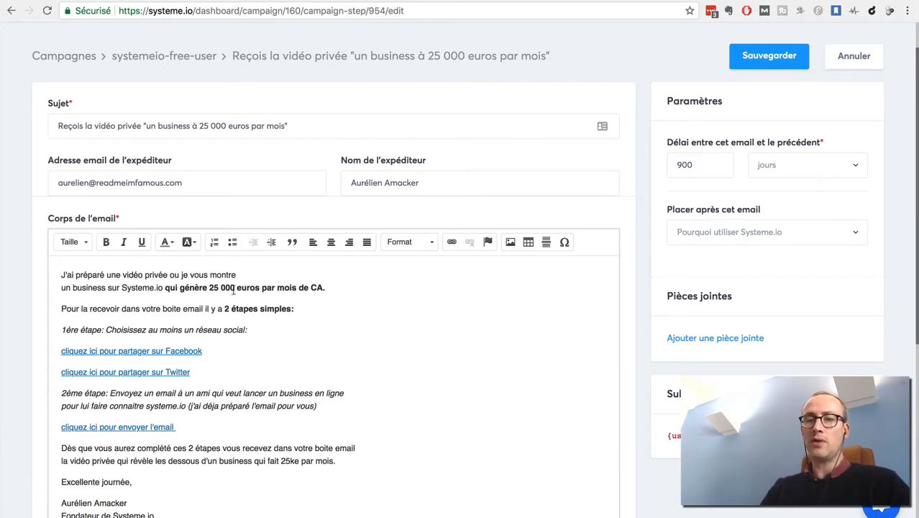
pyautogui.scroll(-3, 24, 358)
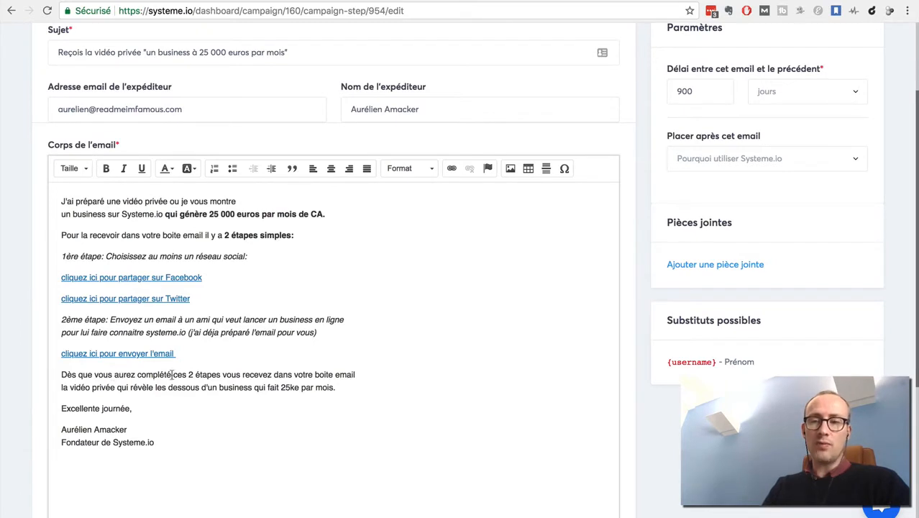
# Correct "recevez" to "recevrez" in the email's last paragraph and bold "les dessous d'un business qui fait 25ke par mois.".
pyautogui.click(265, 375)
pyautogui.write('r')
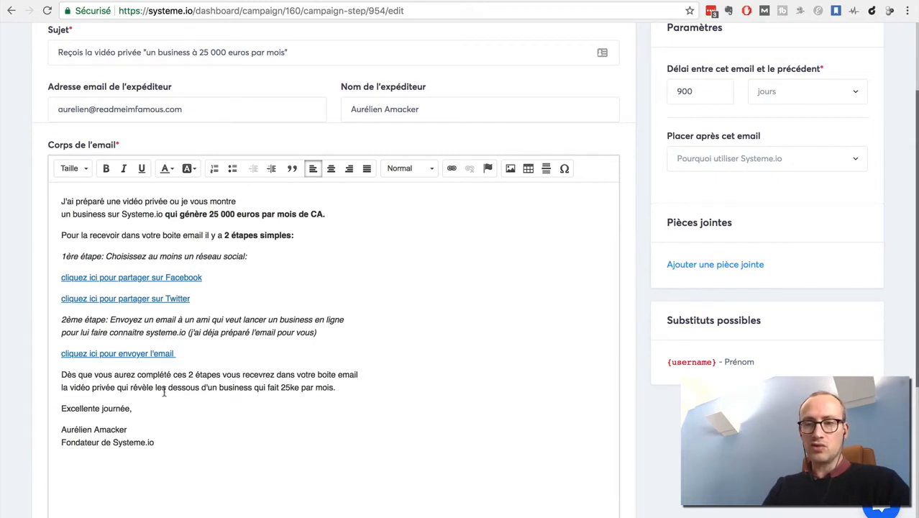
pyautogui.moveTo(155, 386); pyautogui.dragTo(350, 387)
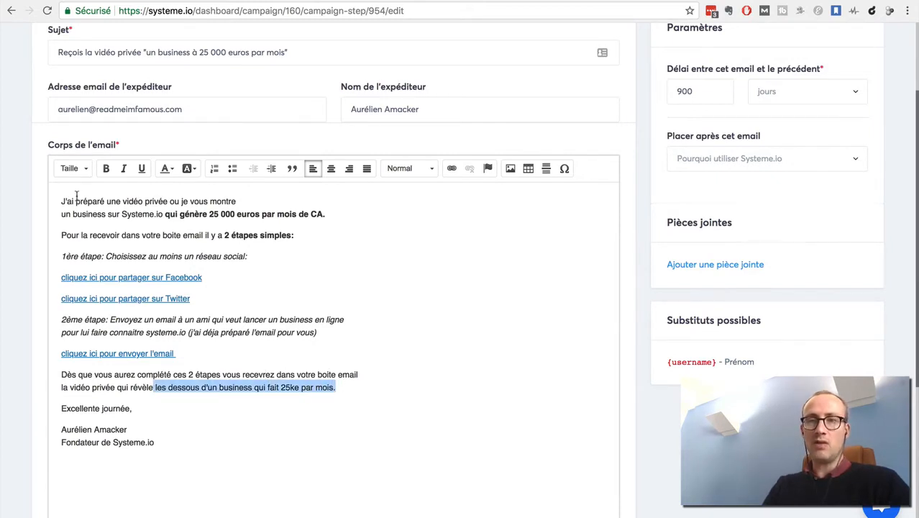
pyautogui.click(106, 168)
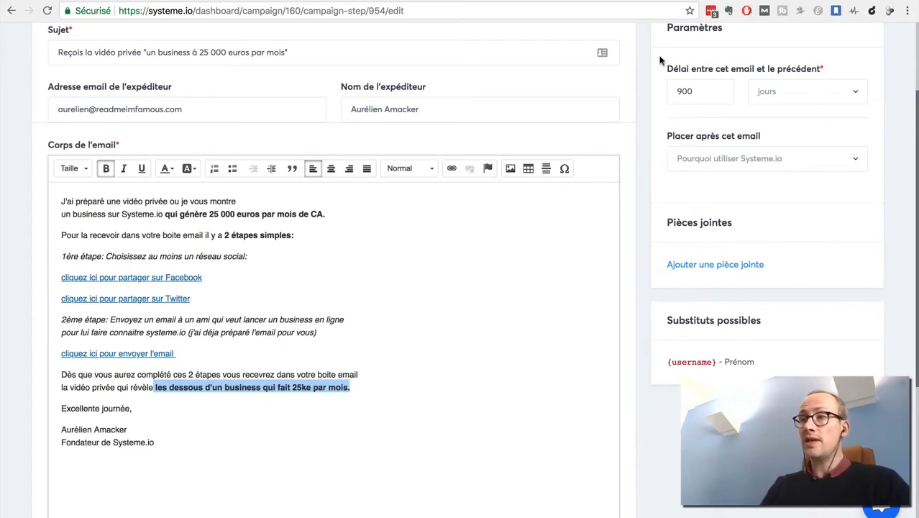
pyautogui.hotkey('ctrl', 'Tab')
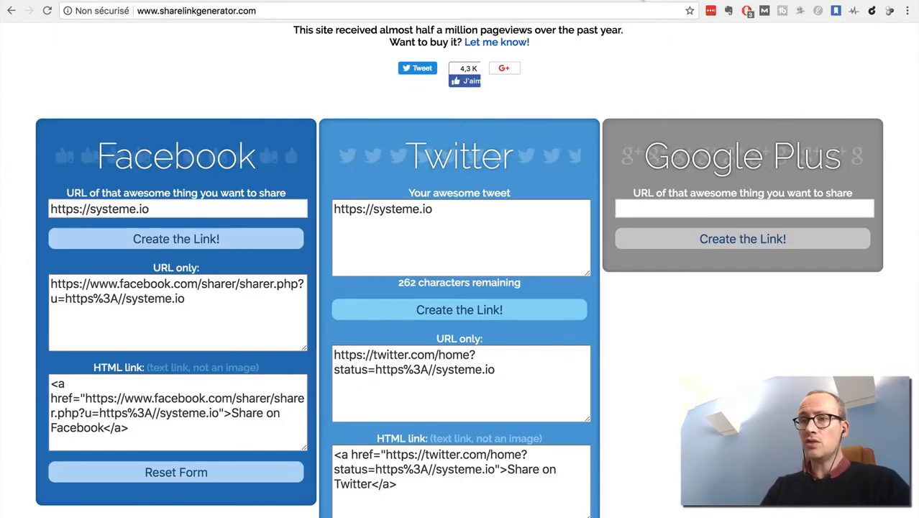
pyautogui.scroll(3, 865, 124)
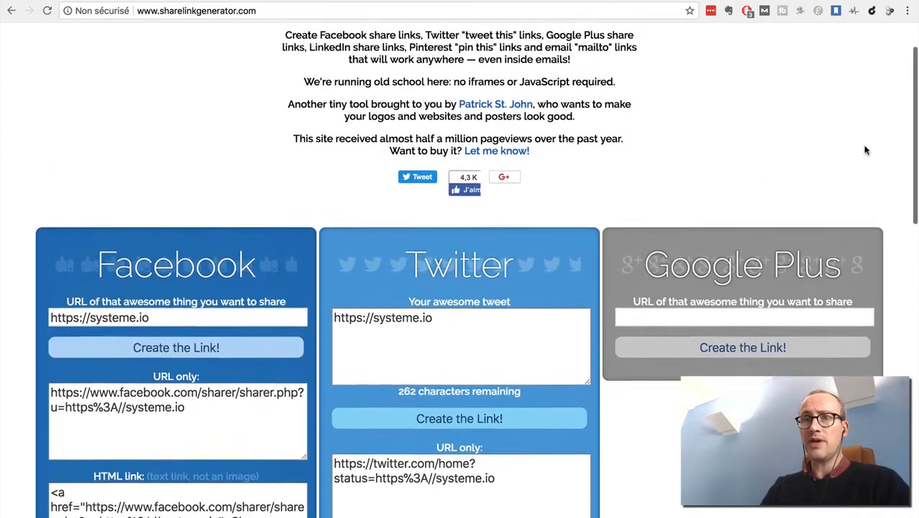
pyautogui.scroll(1, 866, 150)
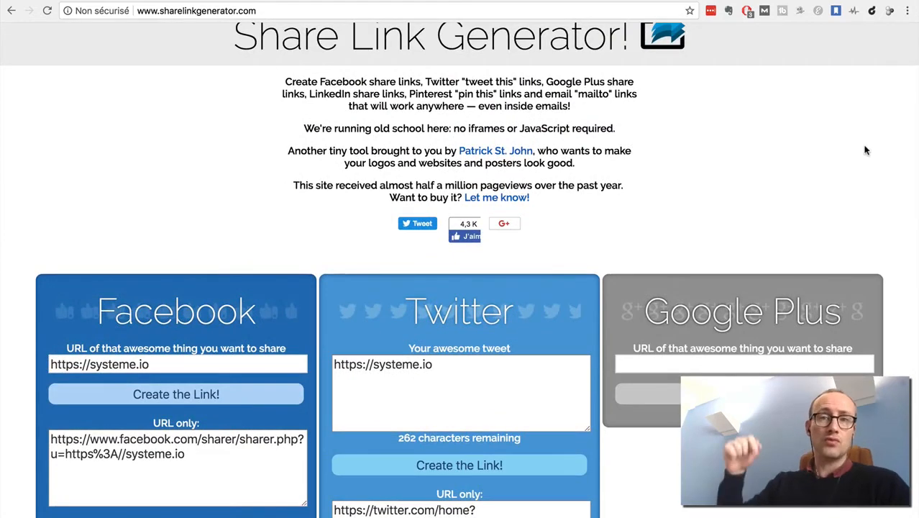
pyautogui.scroll(1, 866, 150)
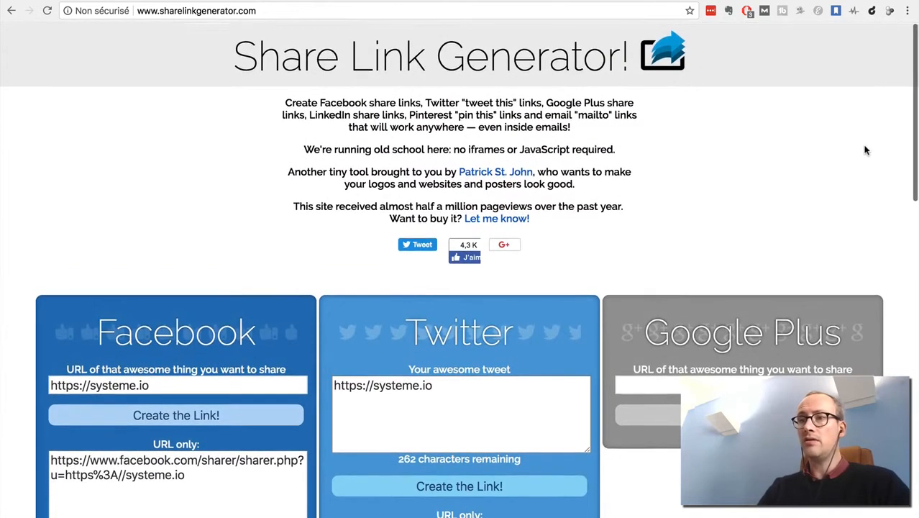
pyautogui.scroll(-3, 866, 150)
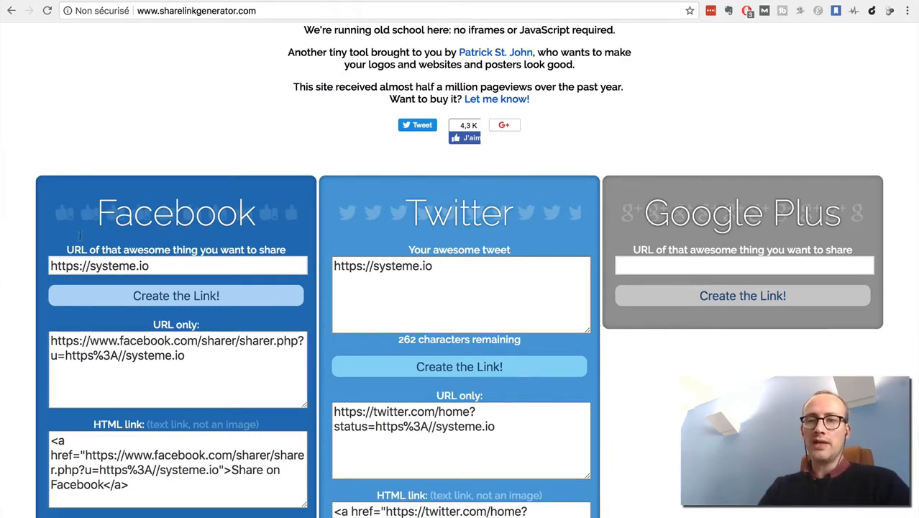
pyautogui.scroll(-2, 31, 307)
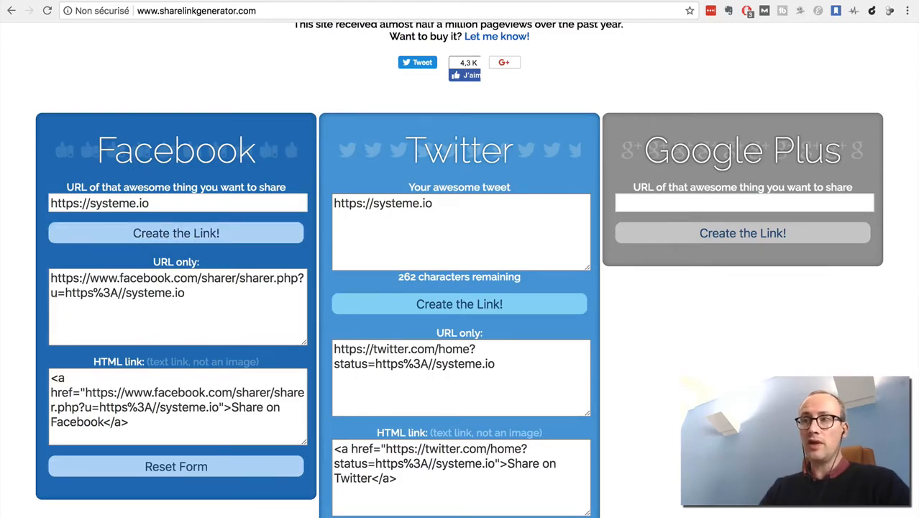
# Back in the campaign email, inspect the URL behind "cliquez ici pour partager sur Facebook" without changing it.
pyautogui.hotkey('ctrl', 'shift', 'Tab')
pyautogui.click(142, 277)
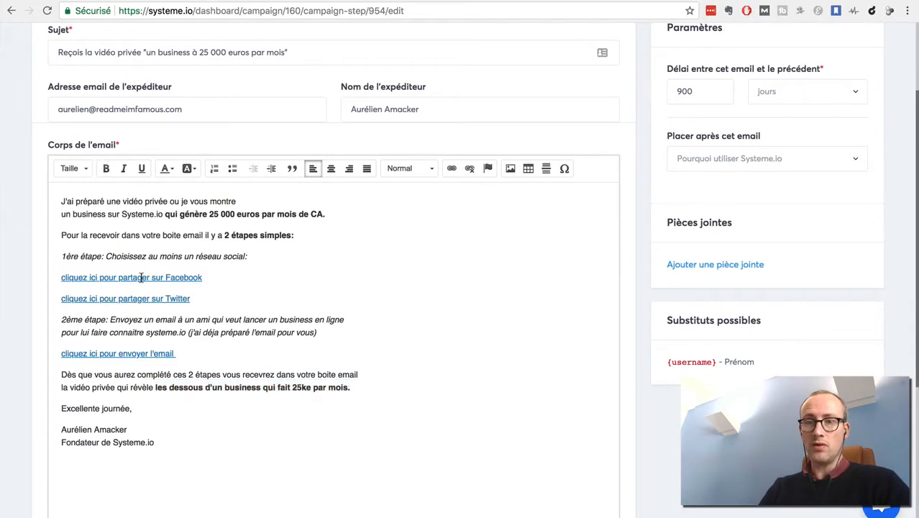
pyautogui.click(450, 169)
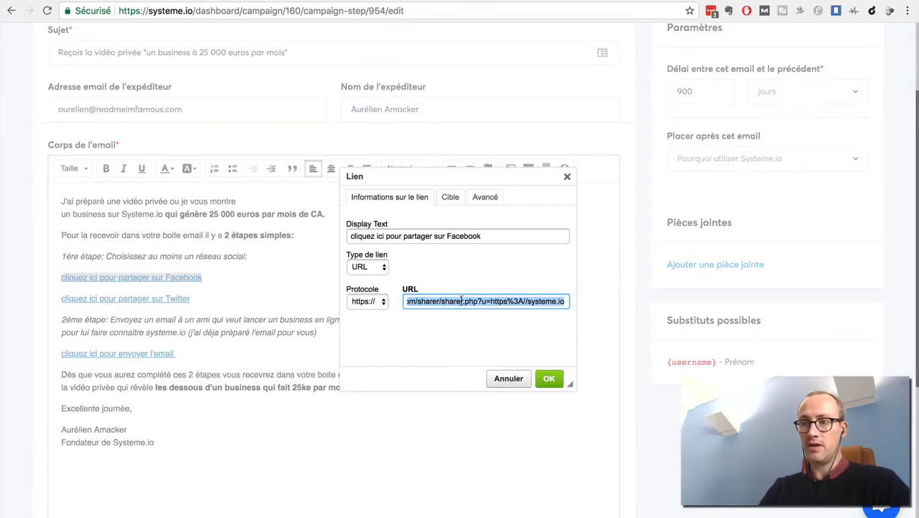
pyautogui.click(503, 378)
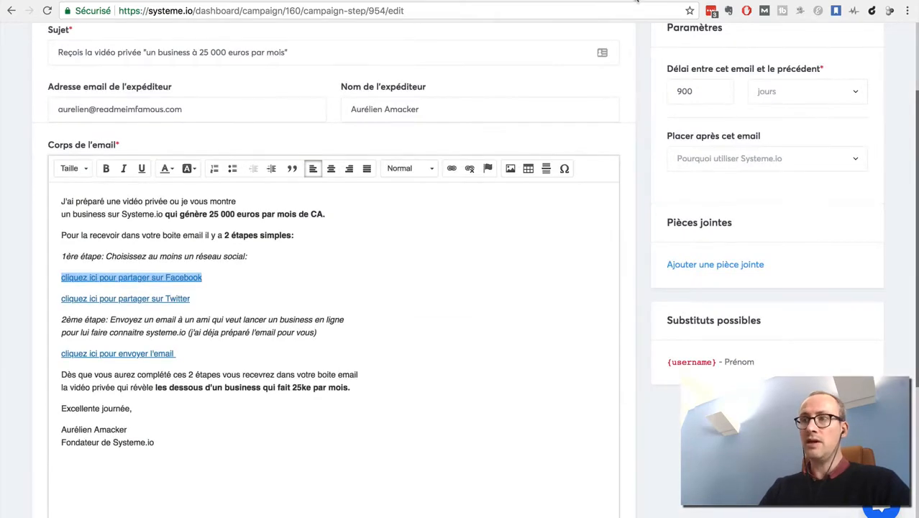
# Return to the Share Link Generator site and examine the Email form's subject, CC, body and generated mailto link.
pyautogui.click(630, 1)
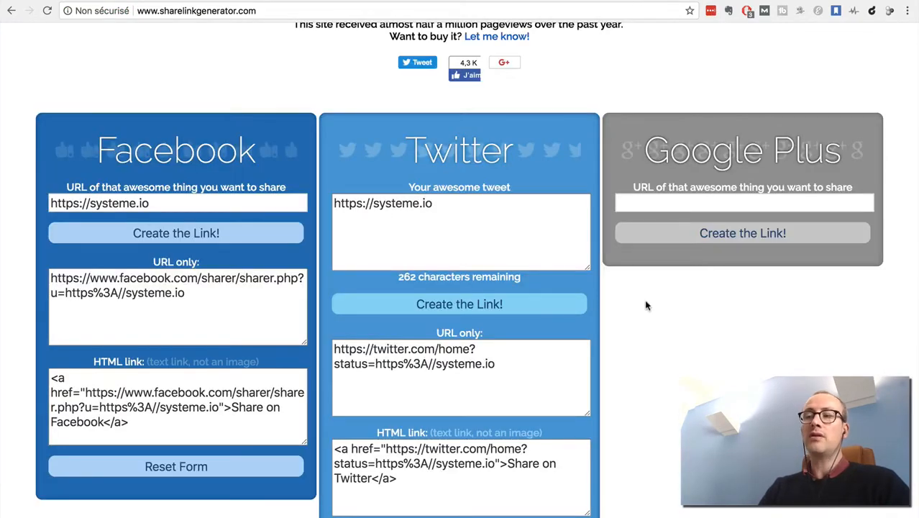
pyautogui.scroll(-3, 774, 312)
pyautogui.scroll(2, 774, 312)
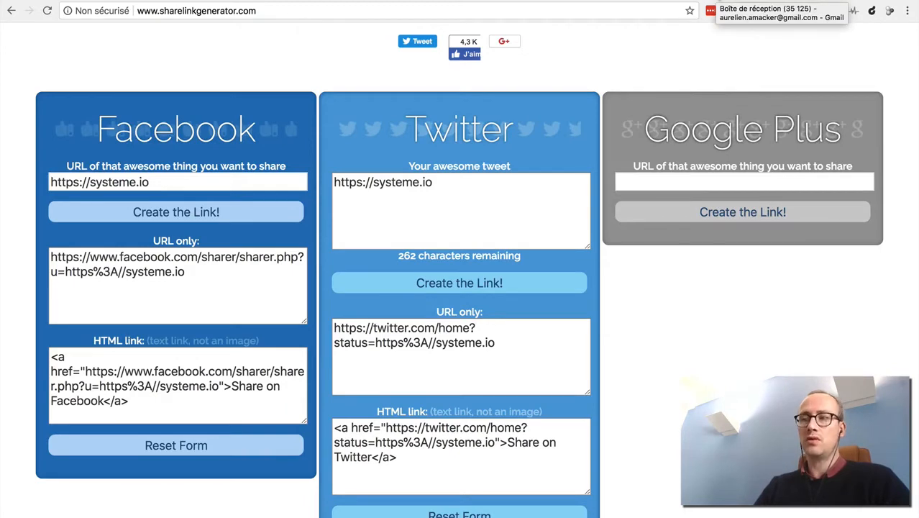
pyautogui.scroll(-10, 726, 322)
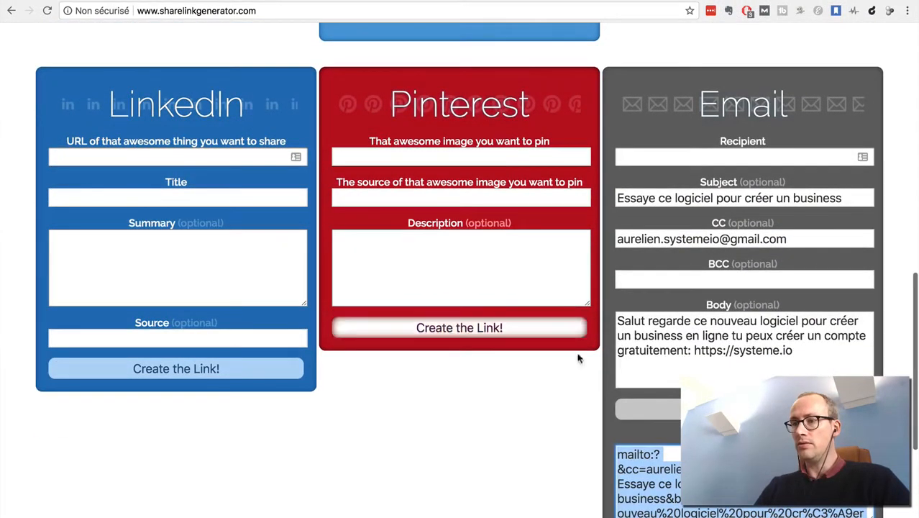
pyautogui.scroll(-2, 577, 374)
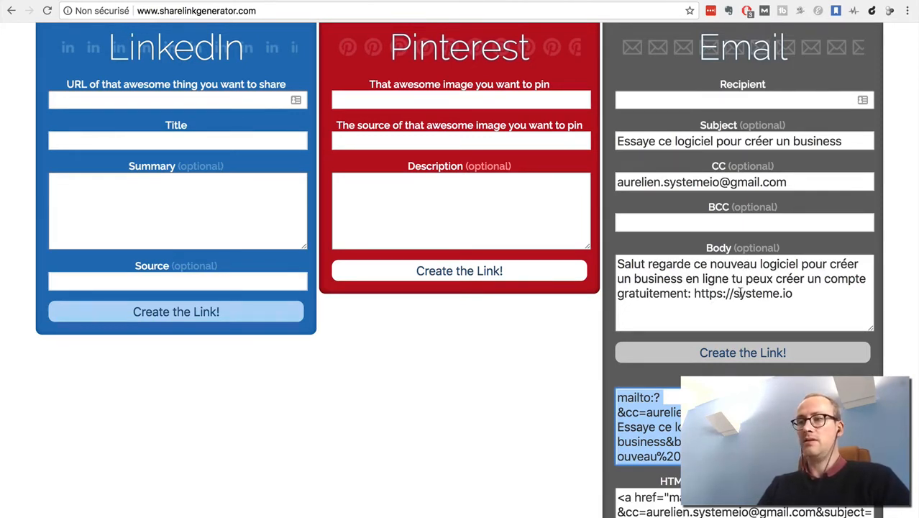
# Switch to Gmail, follow the Facebook share link in the received private-video email, and write "regardez ca" as the post text.
pyautogui.click(578, 1)
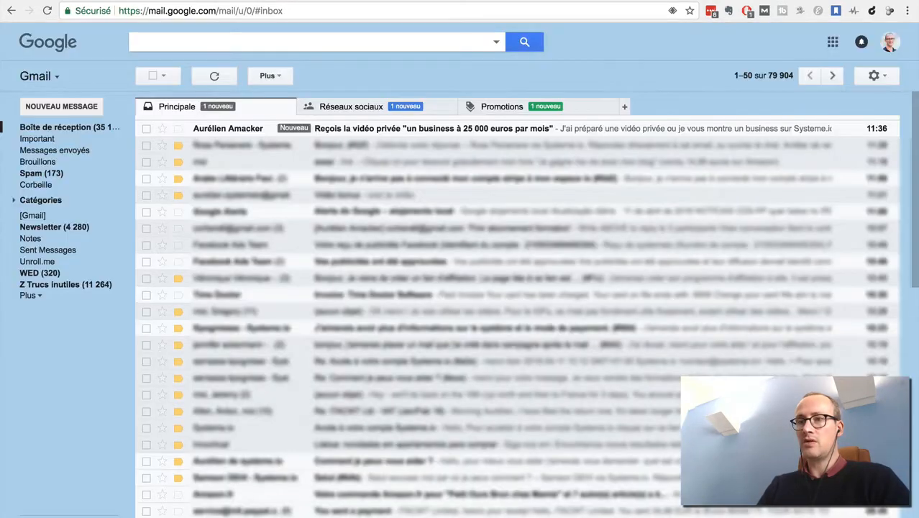
pyautogui.click(505, 129)
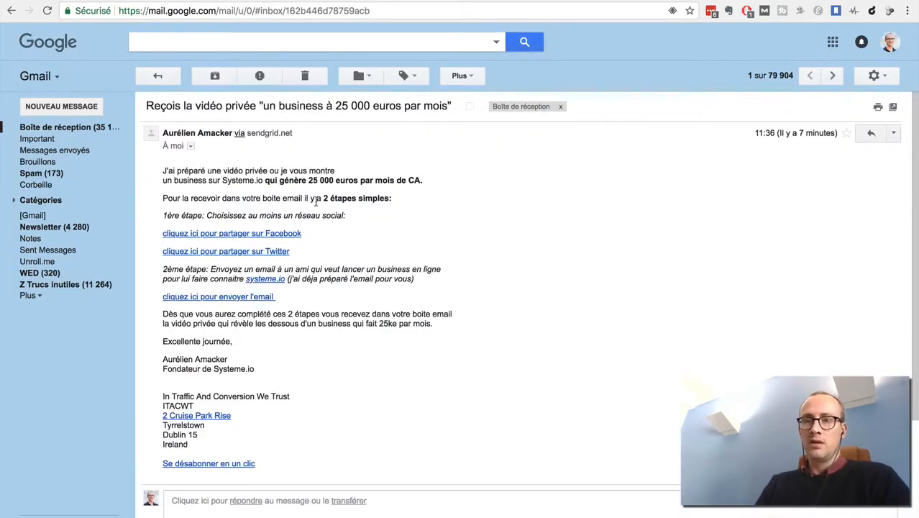
pyautogui.click(244, 235)
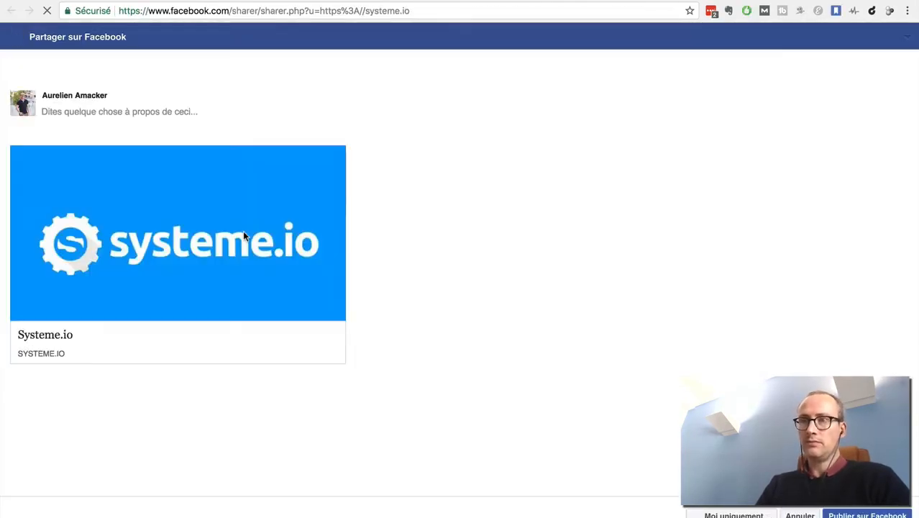
pyautogui.click(99, 108)
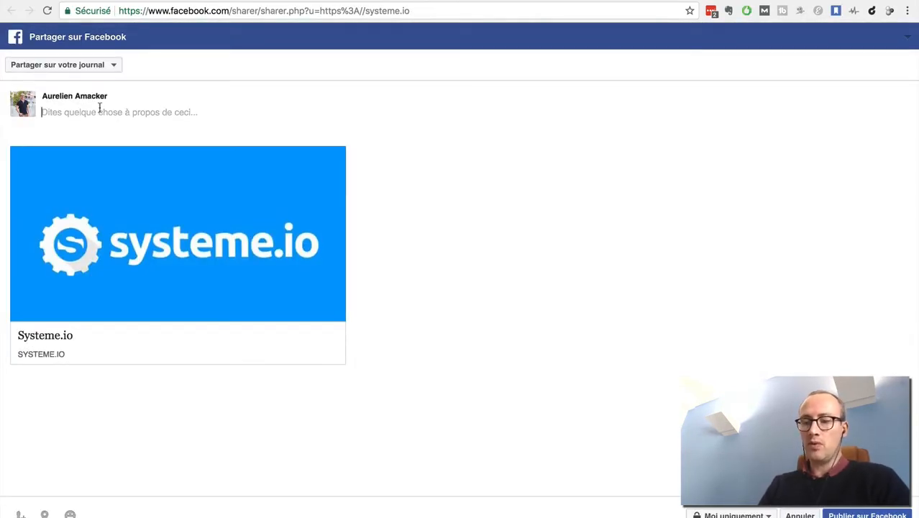
pyautogui.write('regardez ca')
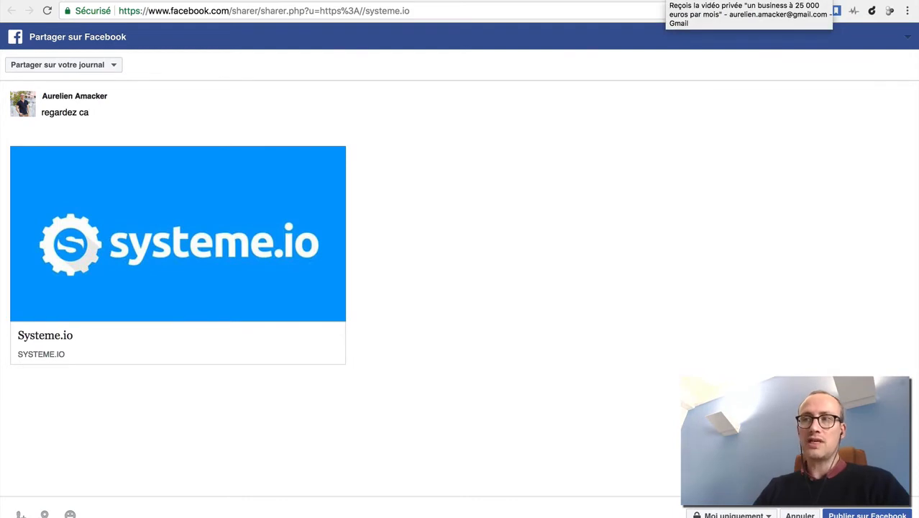
# Follow the Twitter share link from the received email in Gmail, view the prefilled tweet, and return to the email.
pyautogui.click(668, 1)
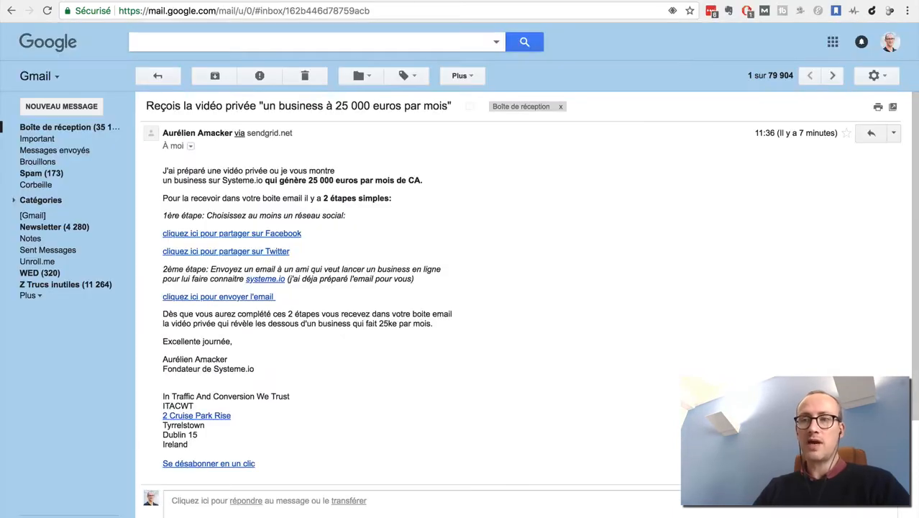
pyautogui.click(236, 252)
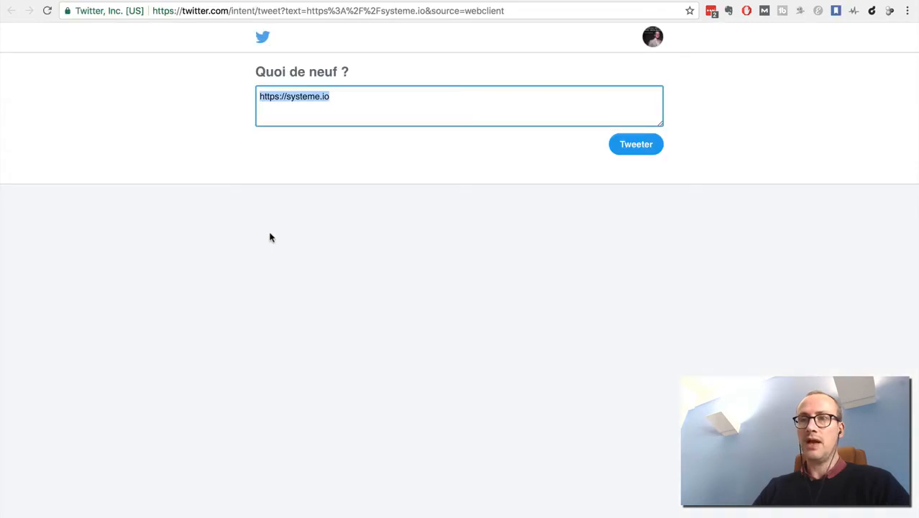
pyautogui.click(709, 1)
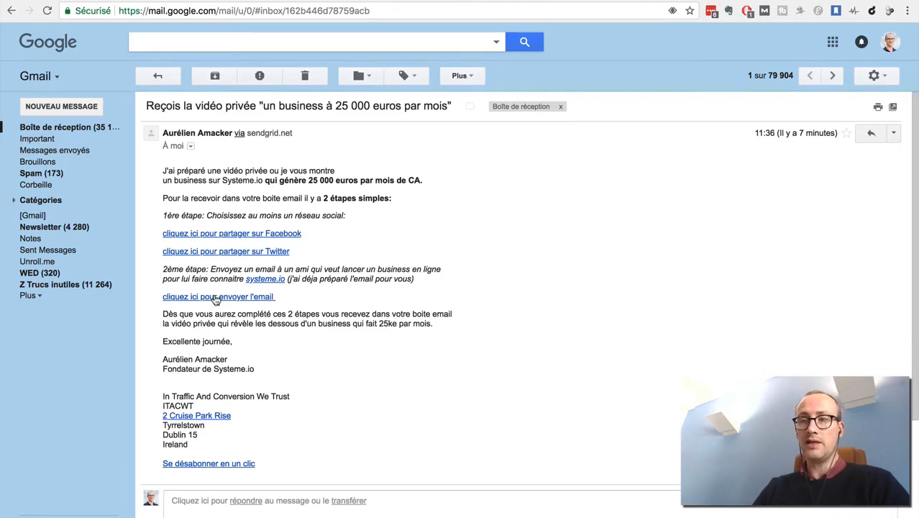
# Open the prewritten email from "cliquez ici pour envoyer l'email", fill in the recipient's address, send it, and close the compose window.
pyautogui.click(216, 298)
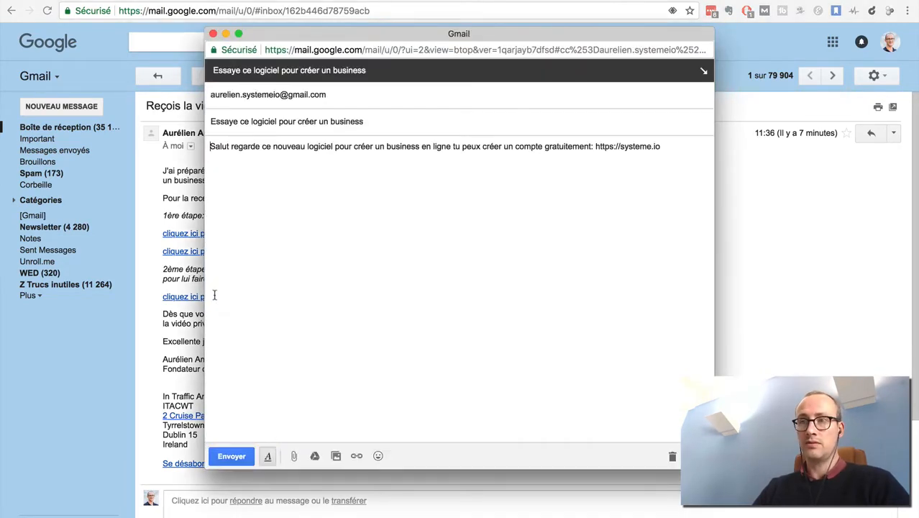
pyautogui.click(330, 94)
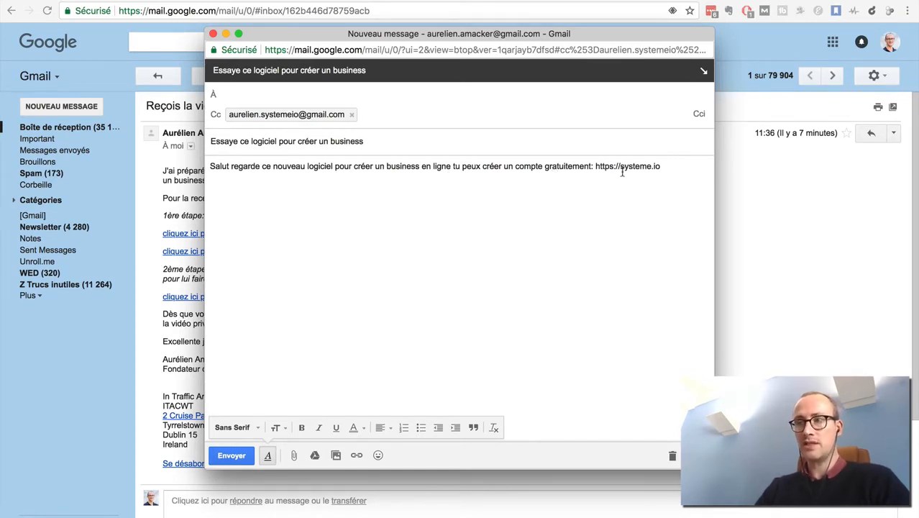
pyautogui.write('aurelien')
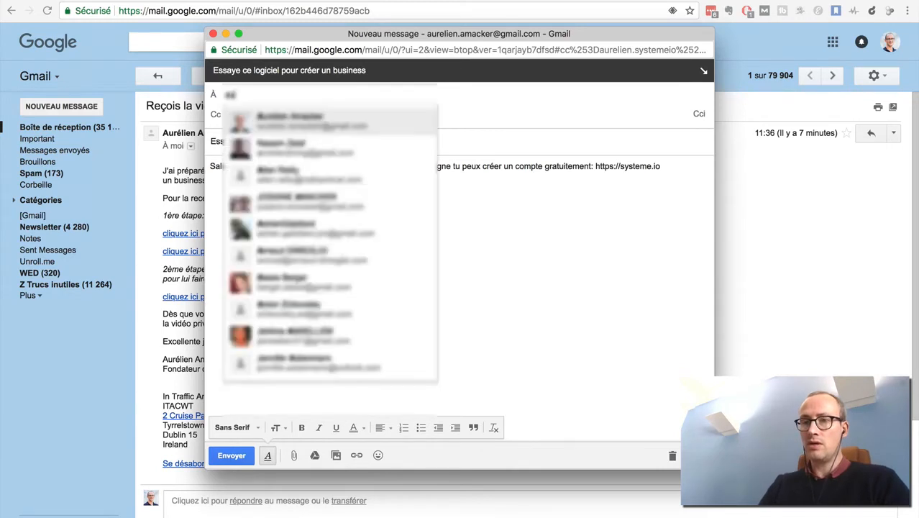
pyautogui.press('Return')
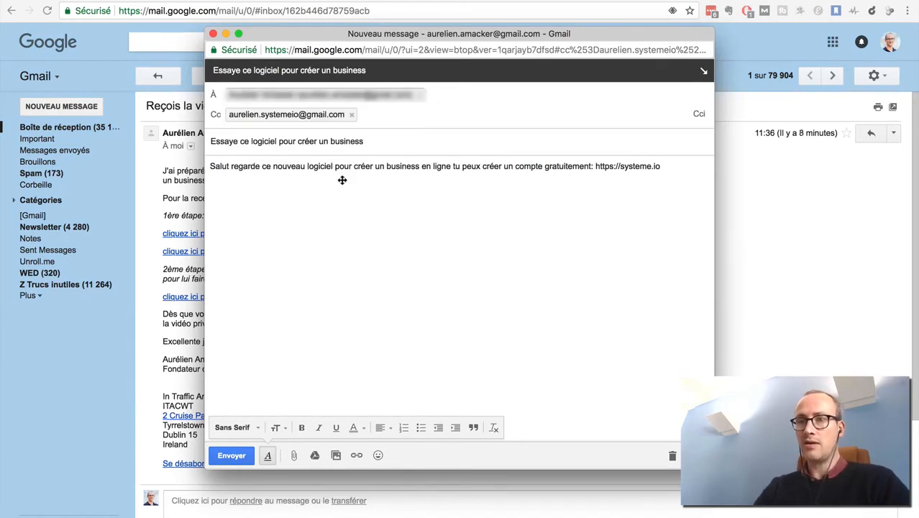
pyautogui.click(236, 457)
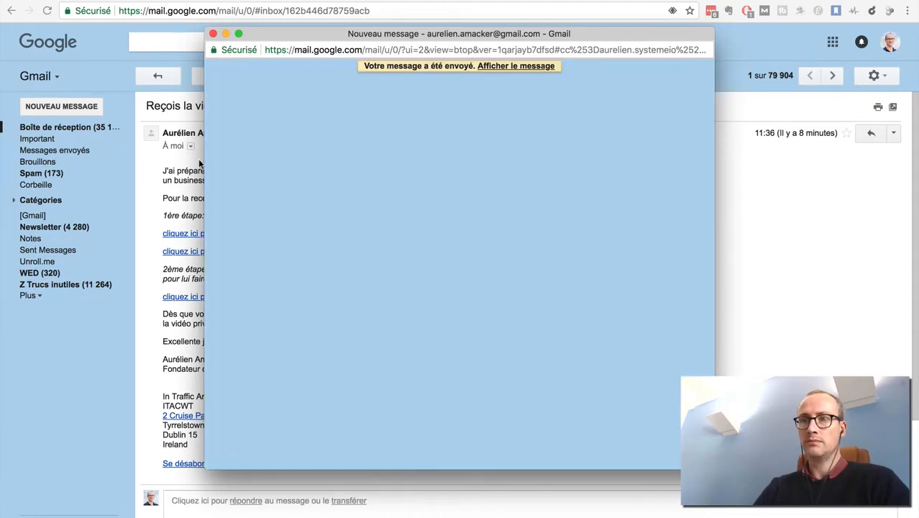
pyautogui.click(212, 34)
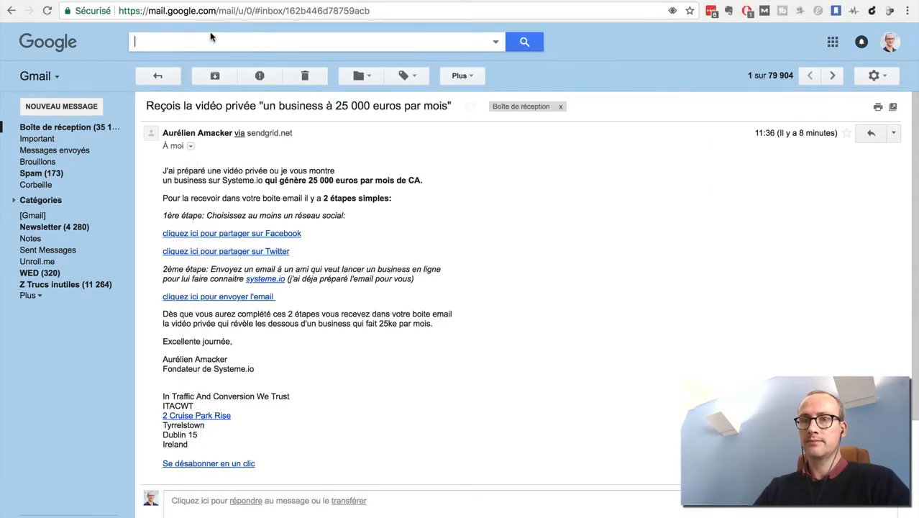
# Open the newly received "Essaye ce logiciel pour créer un business" email from the inbox.
pyautogui.click(67, 128)
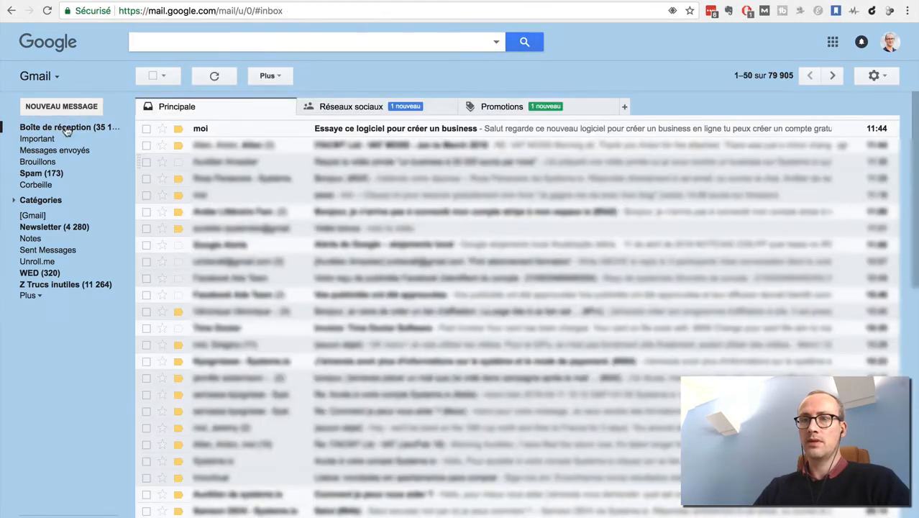
pyautogui.click(549, 135)
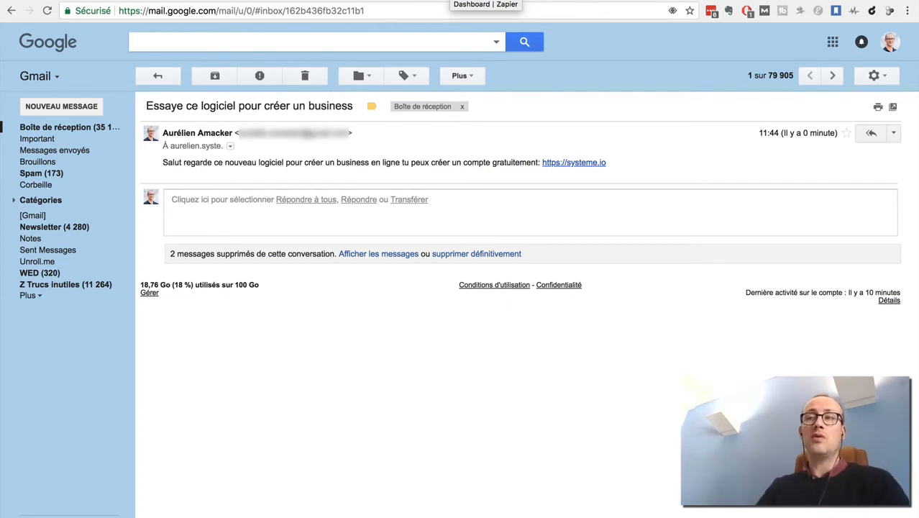
# Switch to the Zapier dashboard and open the "Envoi bonus" Zap for editing.
pyautogui.click(486, 1)
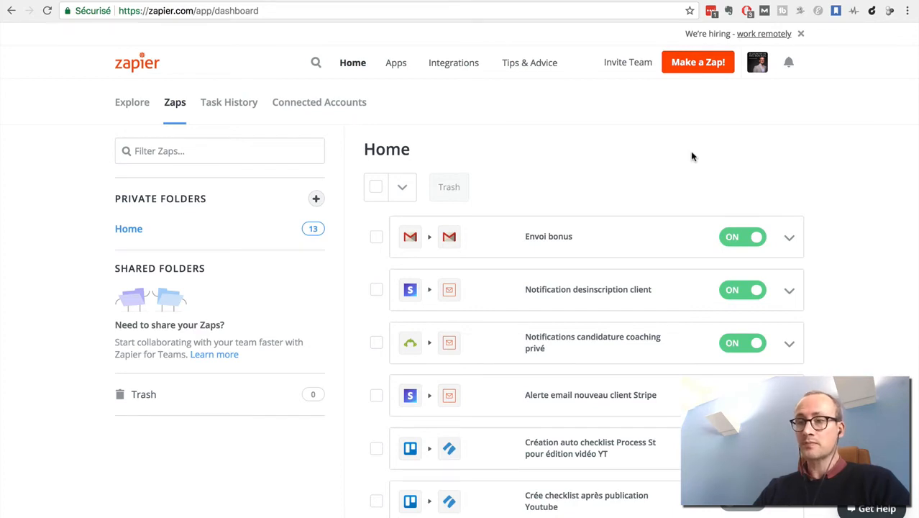
pyautogui.click(791, 240)
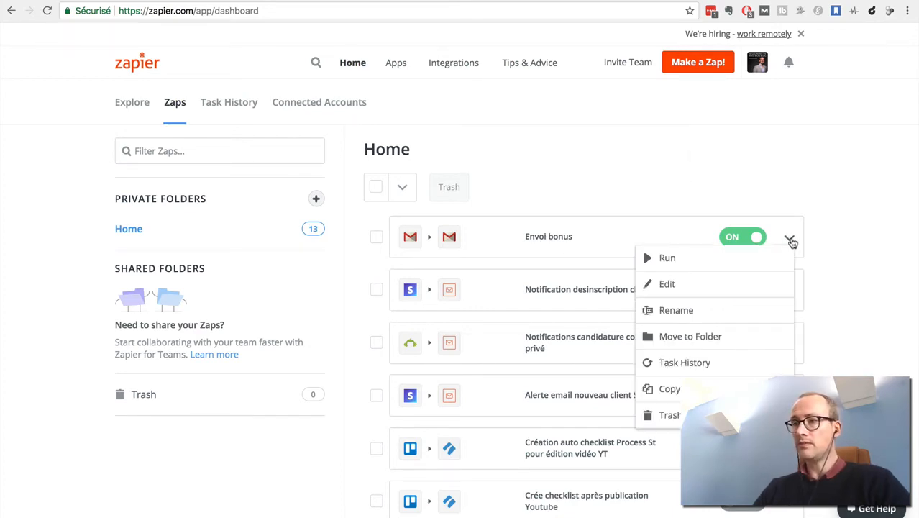
pyautogui.click(710, 291)
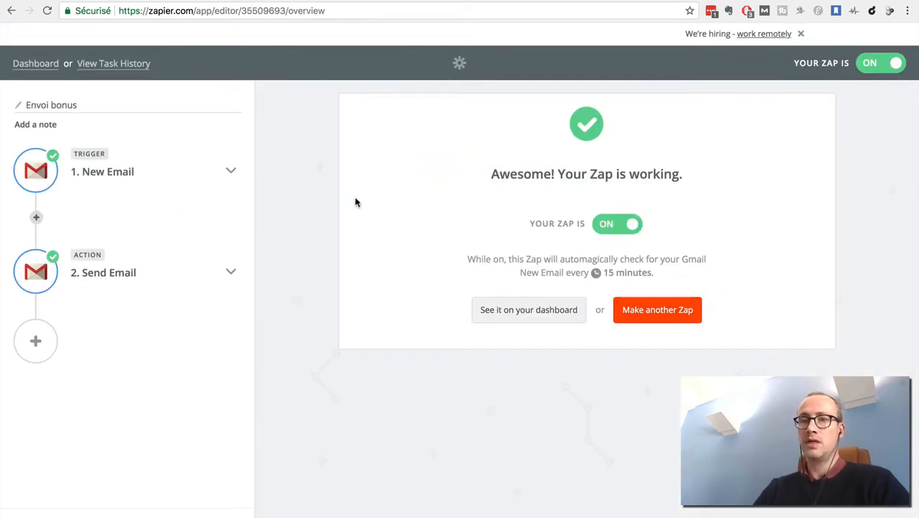
# Review the New Email trigger's app, event, connected Gmail account and mailbox options.
pyautogui.click(98, 178)
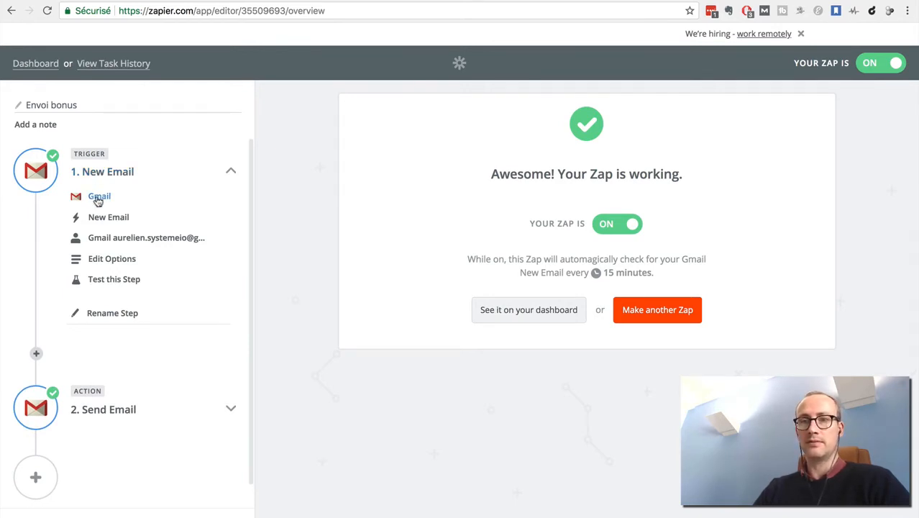
pyautogui.click(98, 199)
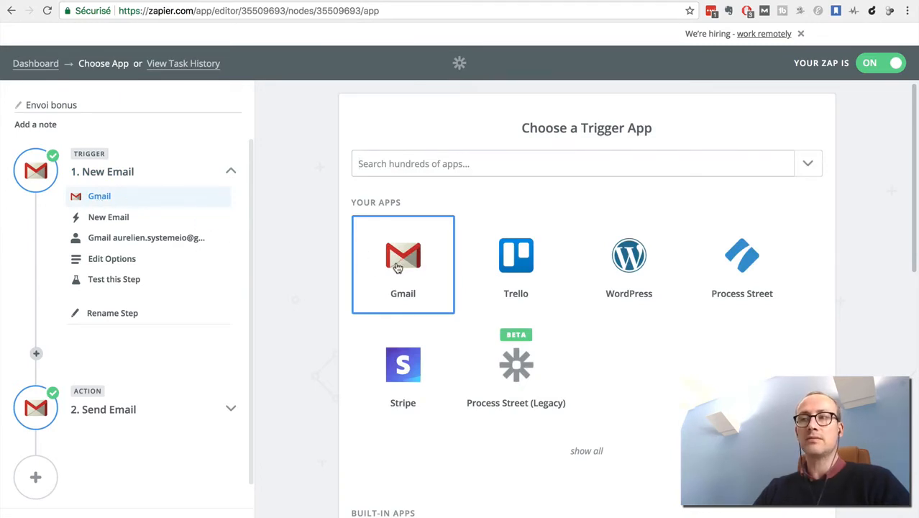
pyautogui.click(101, 218)
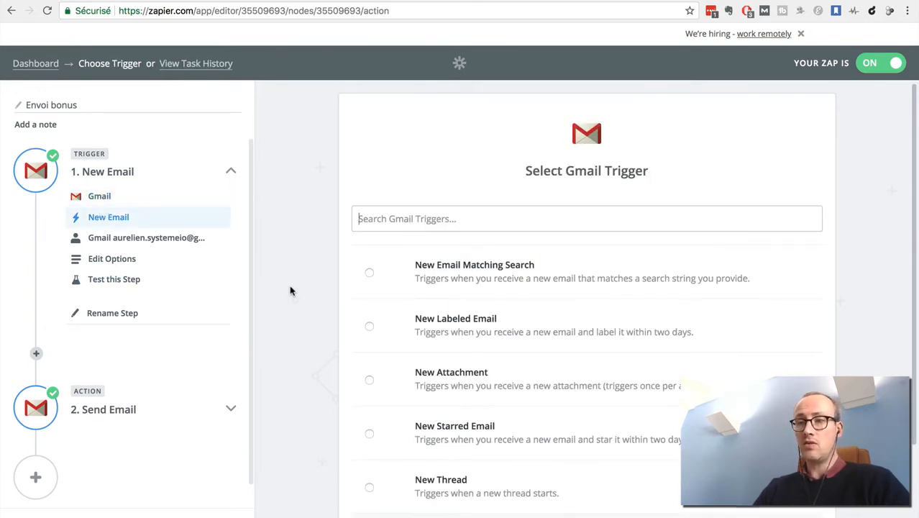
pyautogui.scroll(-3, 290, 290)
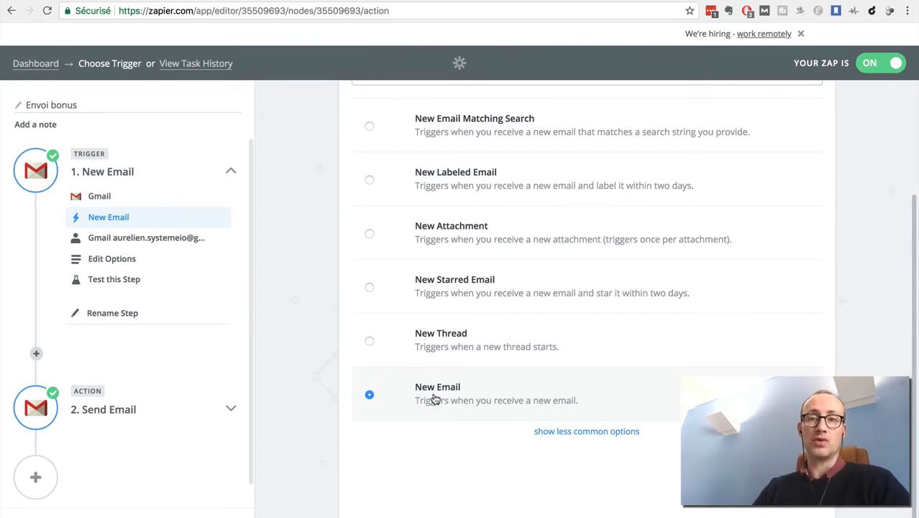
pyautogui.click(132, 242)
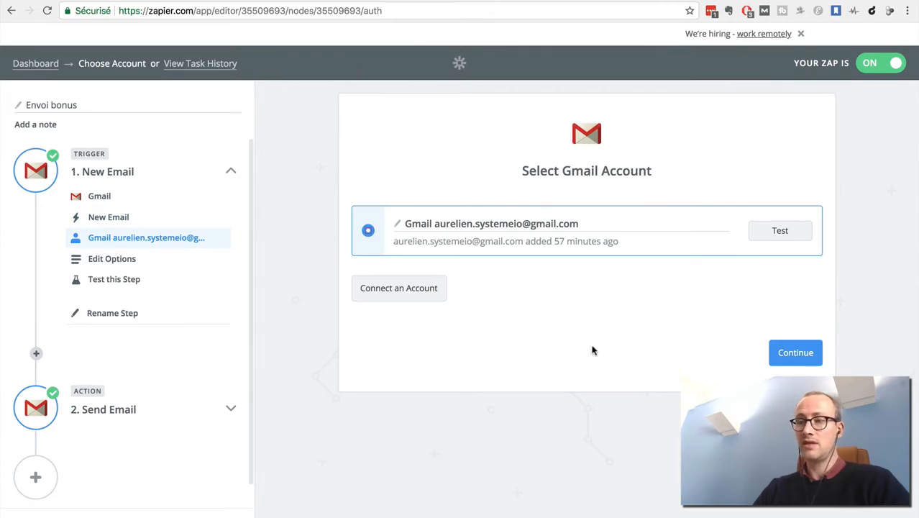
pyautogui.click(112, 260)
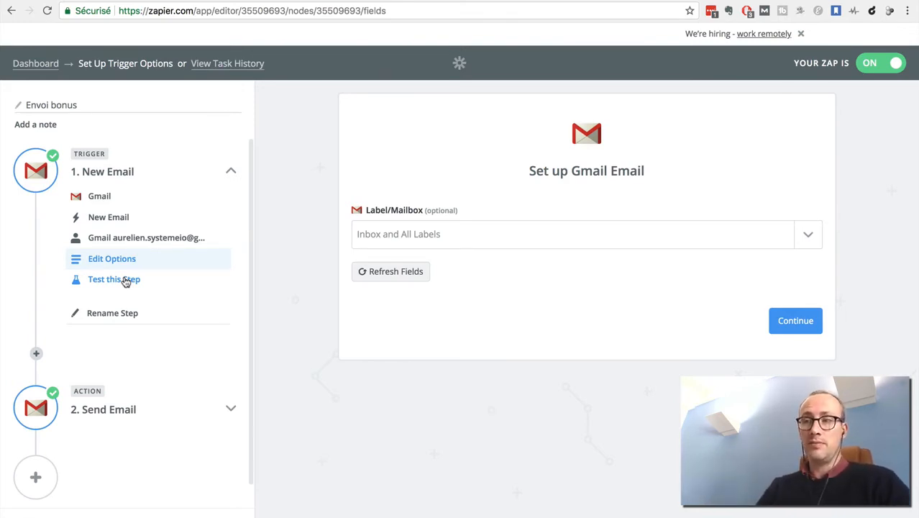
# Review the Send Email action's app, action type and connected Gmail account.
pyautogui.click(102, 411)
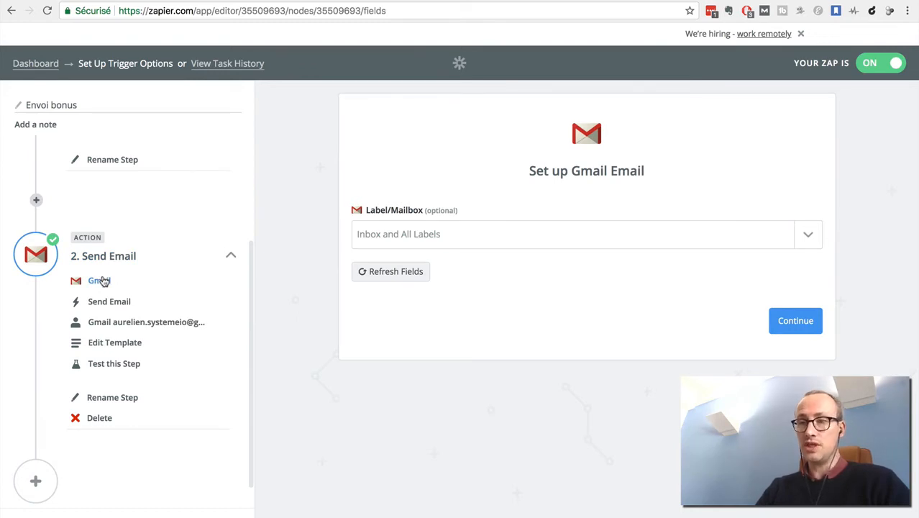
pyautogui.click(100, 281)
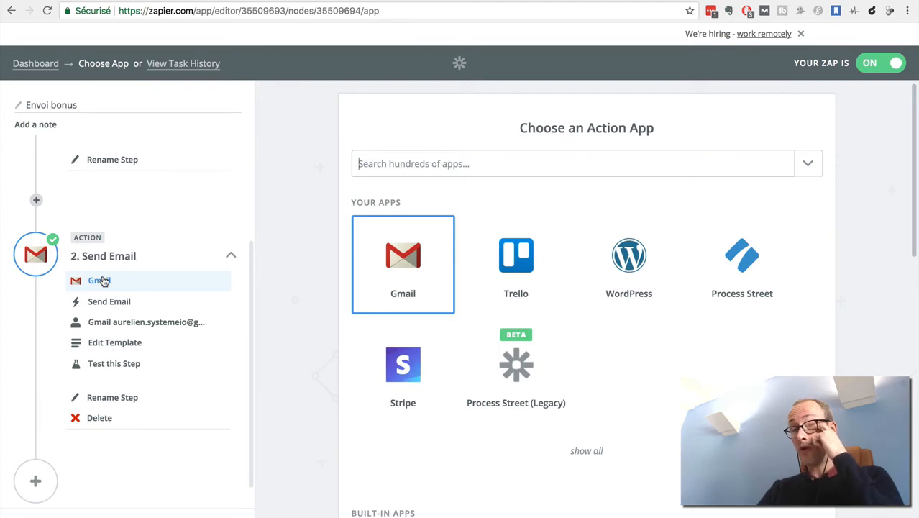
pyautogui.click(101, 302)
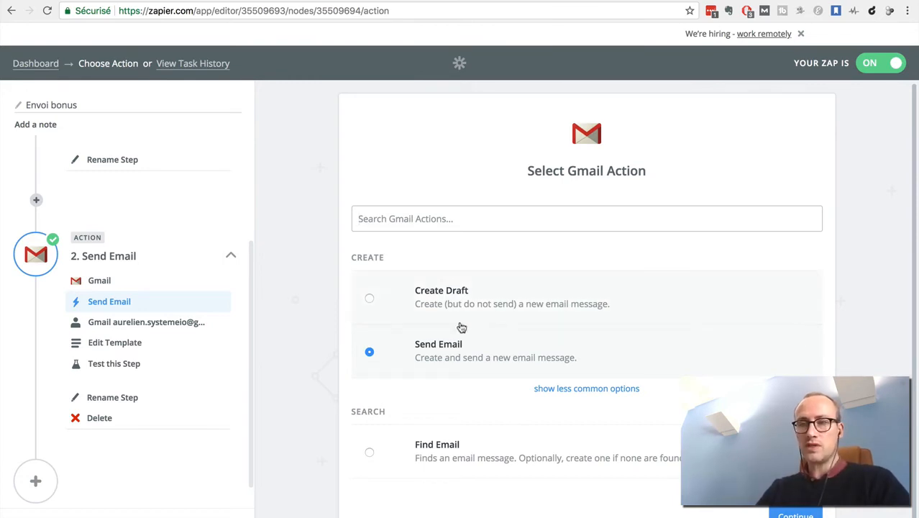
pyautogui.click(144, 323)
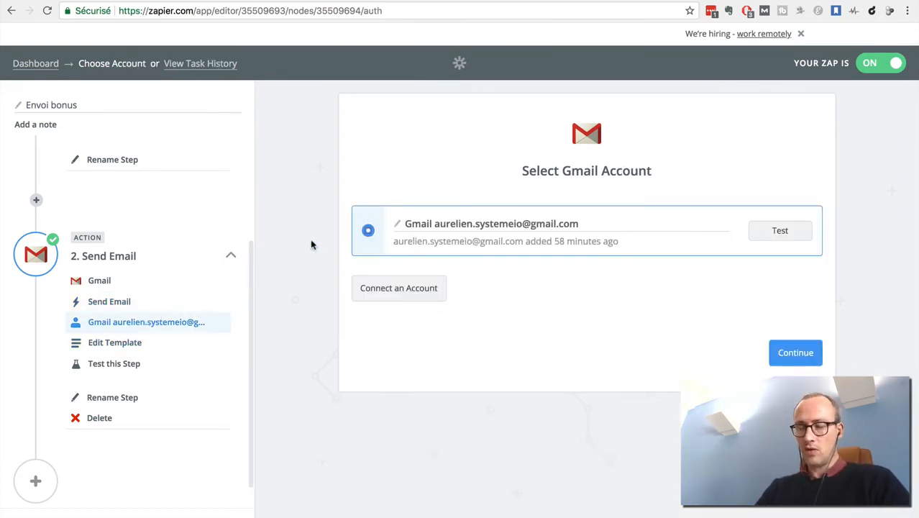
# Examine the Send Email template from the recipient field through the subject, body type, body and label settings.
pyautogui.click(126, 343)
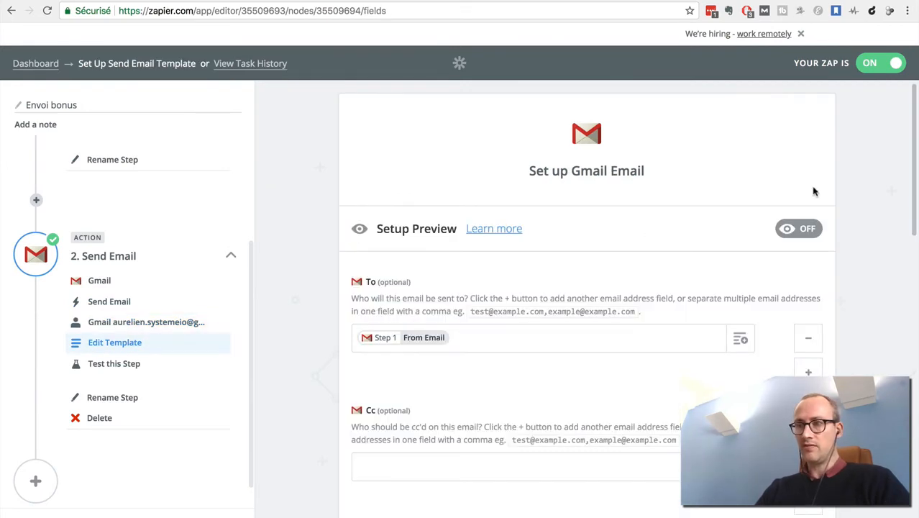
pyautogui.scroll(-3, 825, 260)
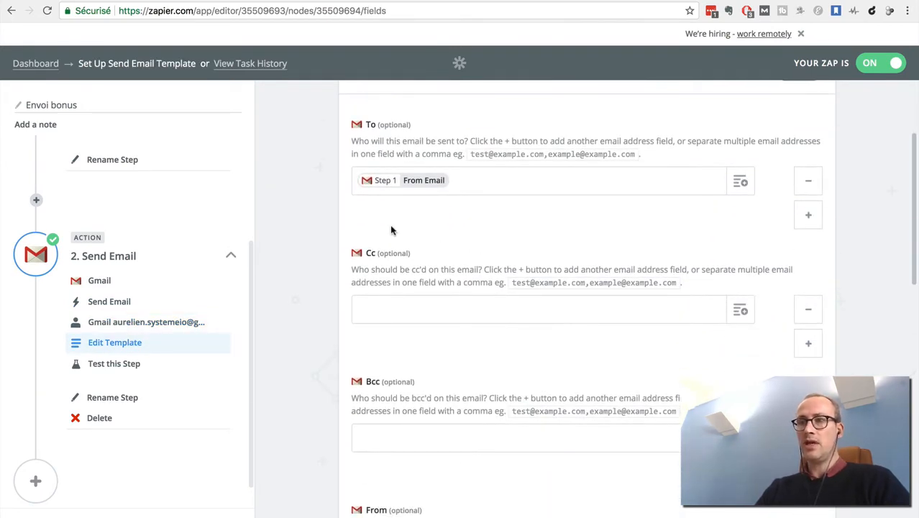
pyautogui.scroll(1, 287, 219)
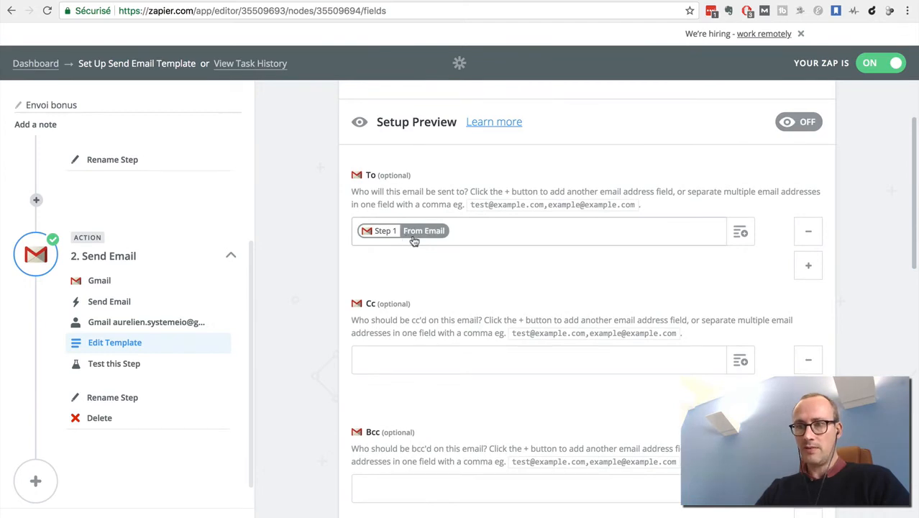
pyautogui.scroll(-3, 295, 377)
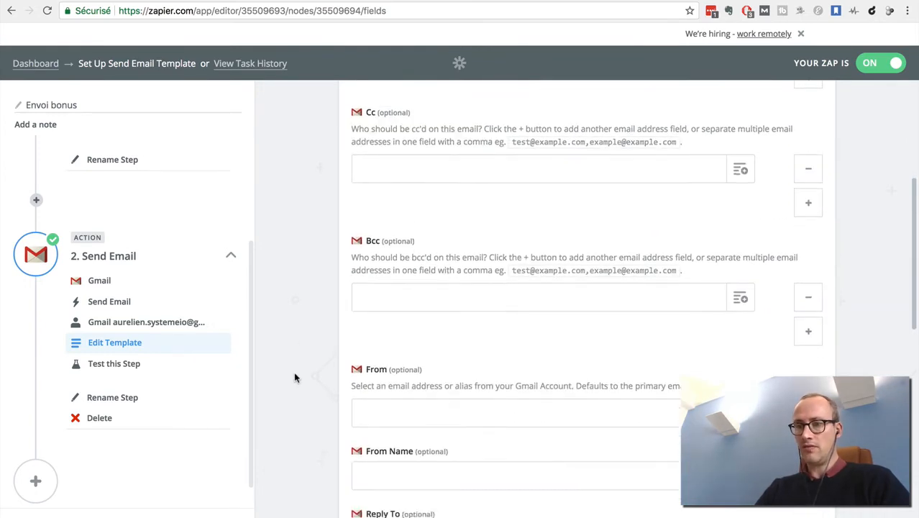
pyautogui.scroll(-3, 294, 376)
pyautogui.scroll(-2, 294, 377)
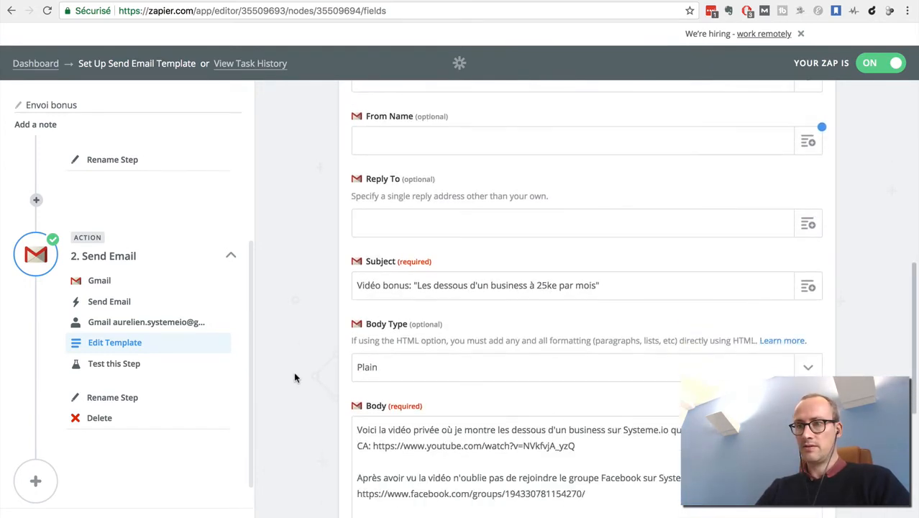
pyautogui.scroll(-1, 294, 377)
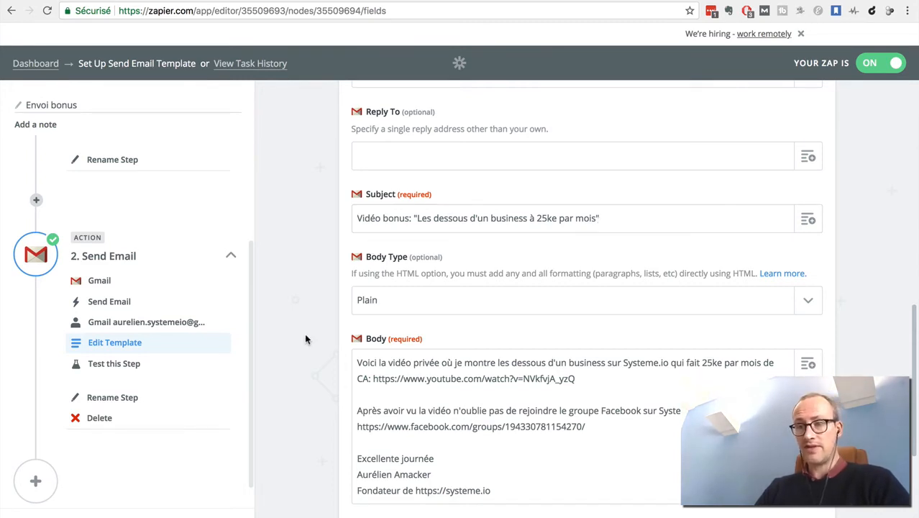
pyautogui.scroll(-3, 305, 338)
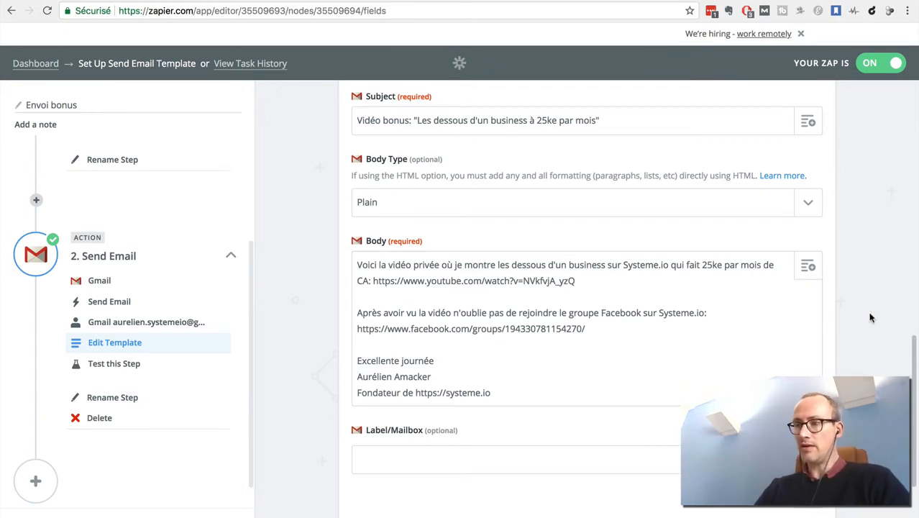
pyautogui.scroll(-3, 870, 318)
pyautogui.scroll(10, 870, 318)
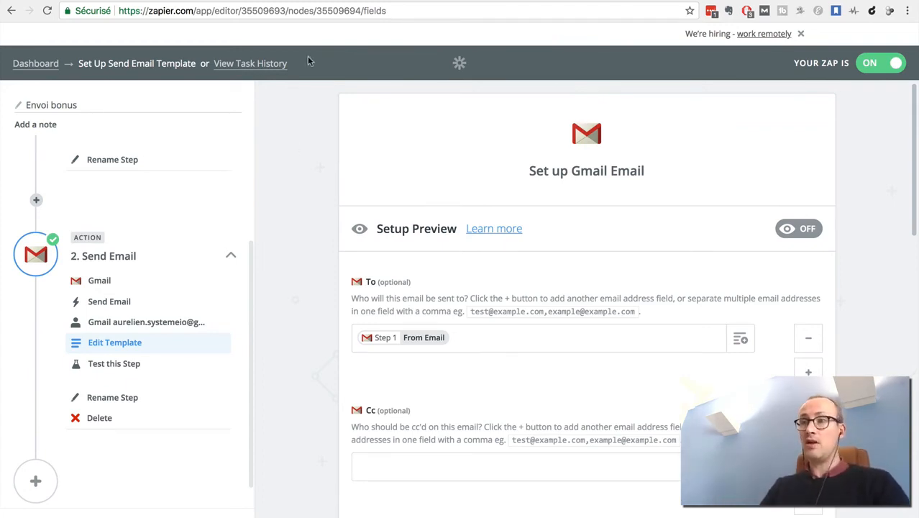
# Switch to Gmail and check the inbox for new messages.
pyautogui.hotkey('ctrl', 'Tab')
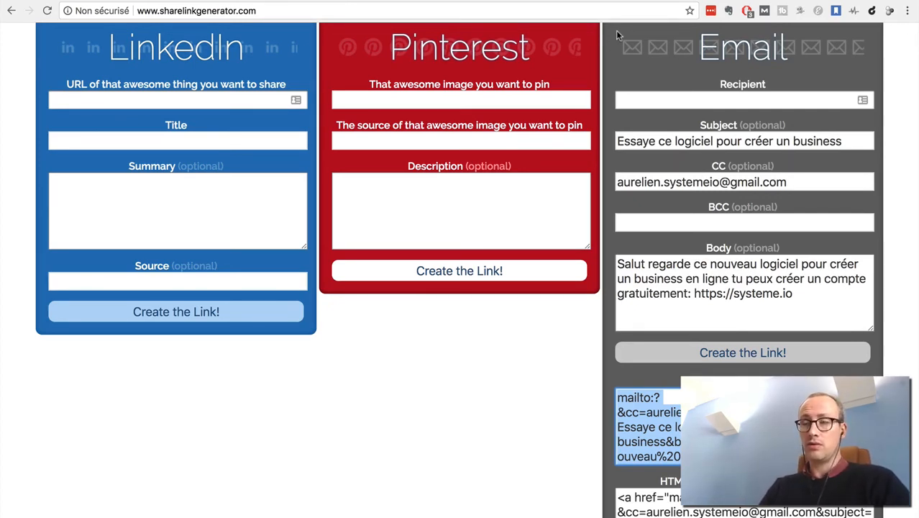
pyautogui.click(635, 1)
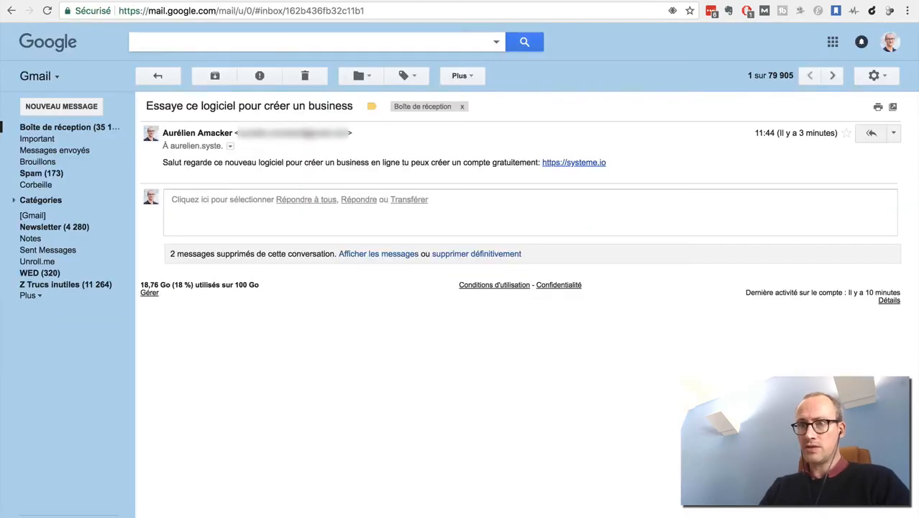
pyautogui.click(56, 128)
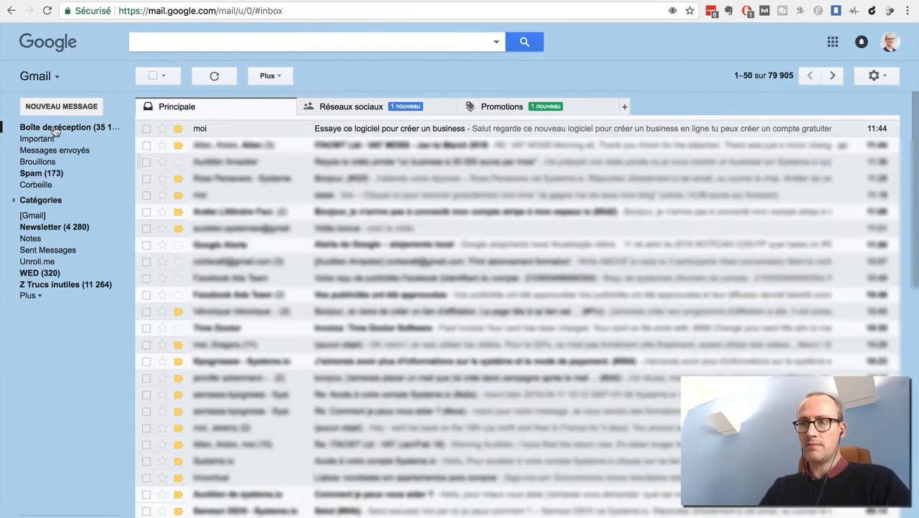
# Return to the Zapier dashboard, run the "Envoi bonus" Zap manually, and close the run status.
pyautogui.click(481, 1)
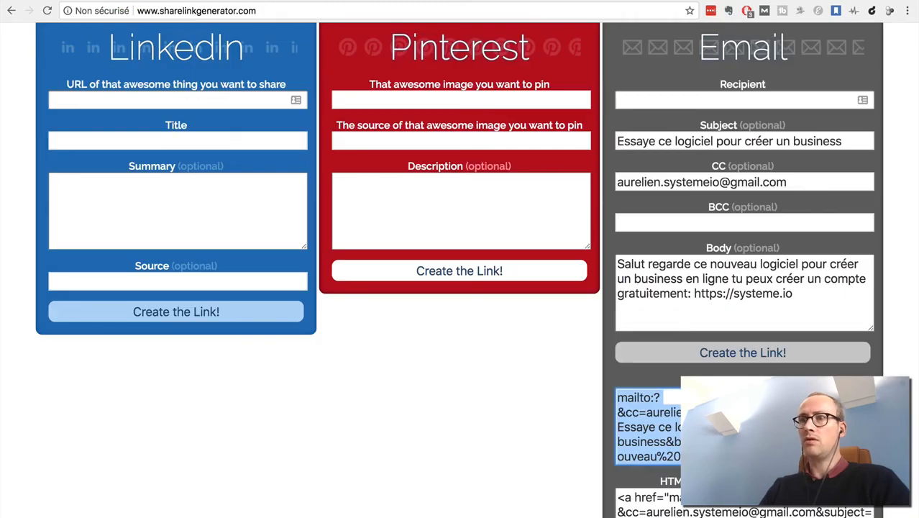
pyautogui.hotkey('ctrl', 'Tab')
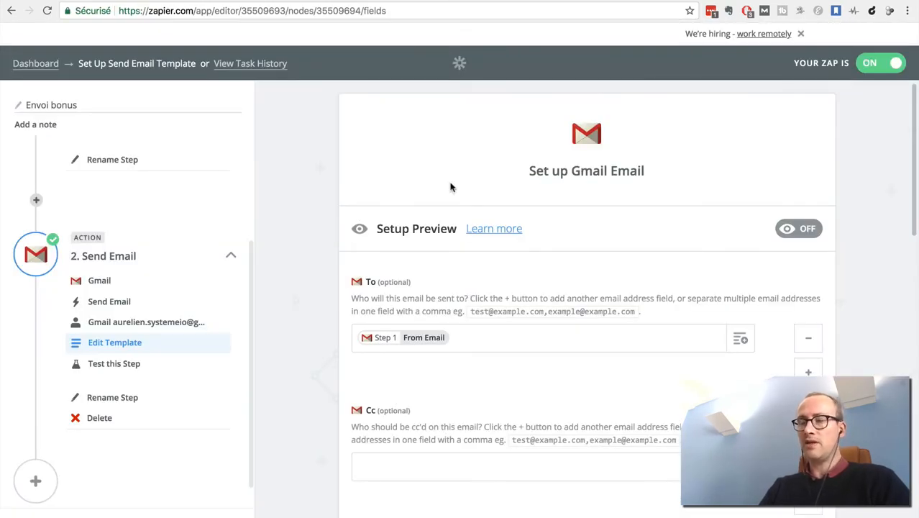
pyautogui.click(29, 65)
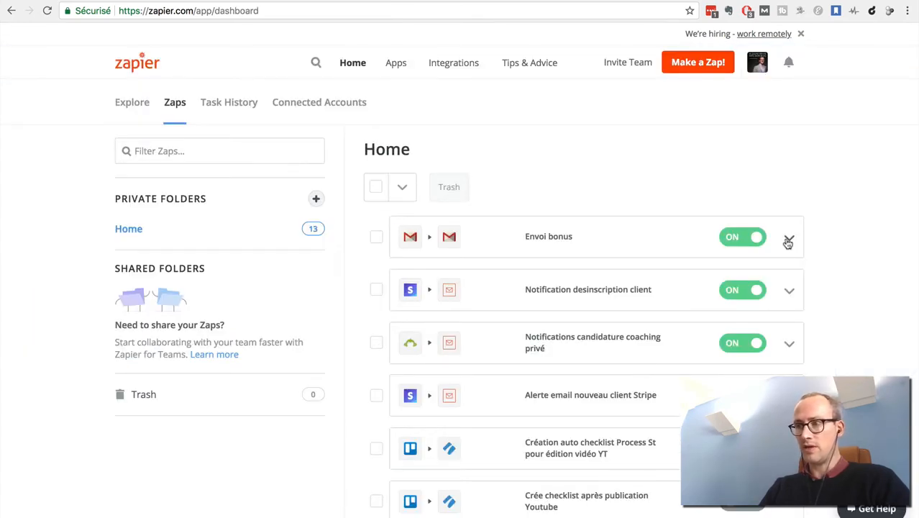
pyautogui.click(788, 242)
pyautogui.click(744, 261)
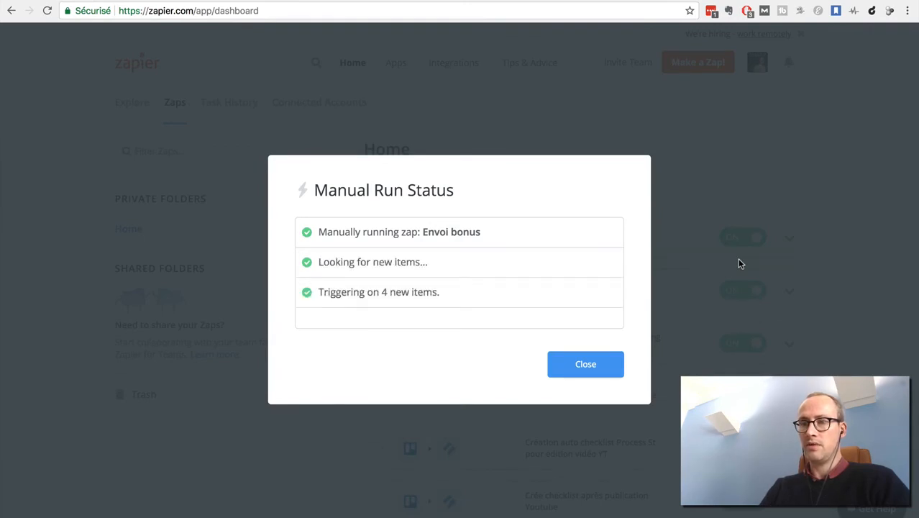
pyautogui.click(591, 365)
# Switch to Gmail and open the received email "Vidéo bonus: Les dessous d'un business à 25ke par mois".
pyautogui.click(665, 1)
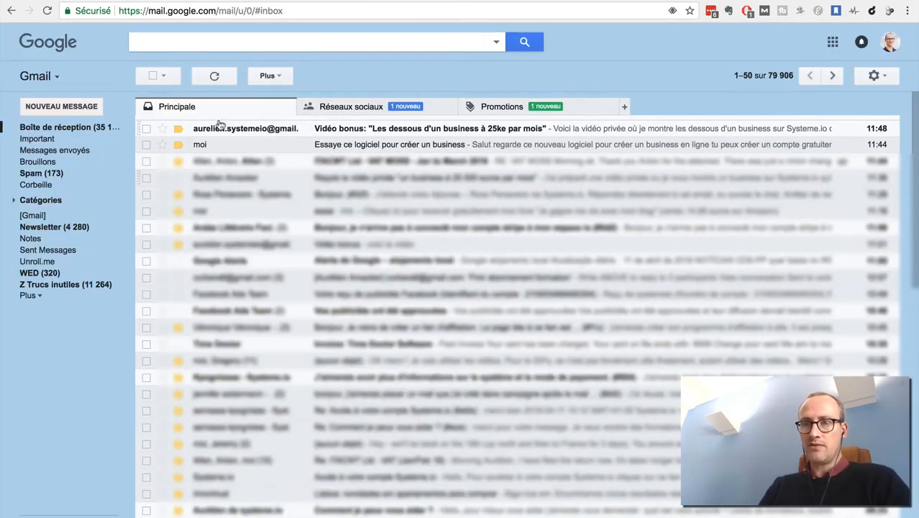
pyautogui.click(637, 132)
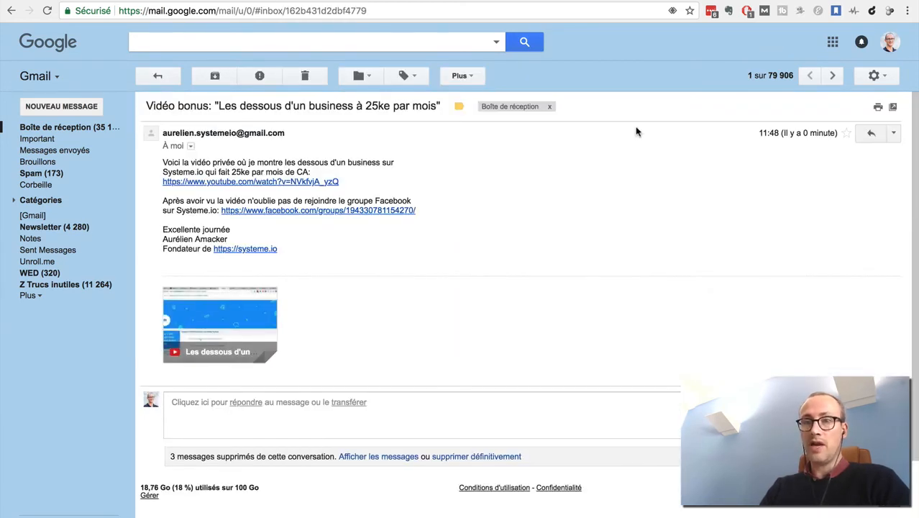